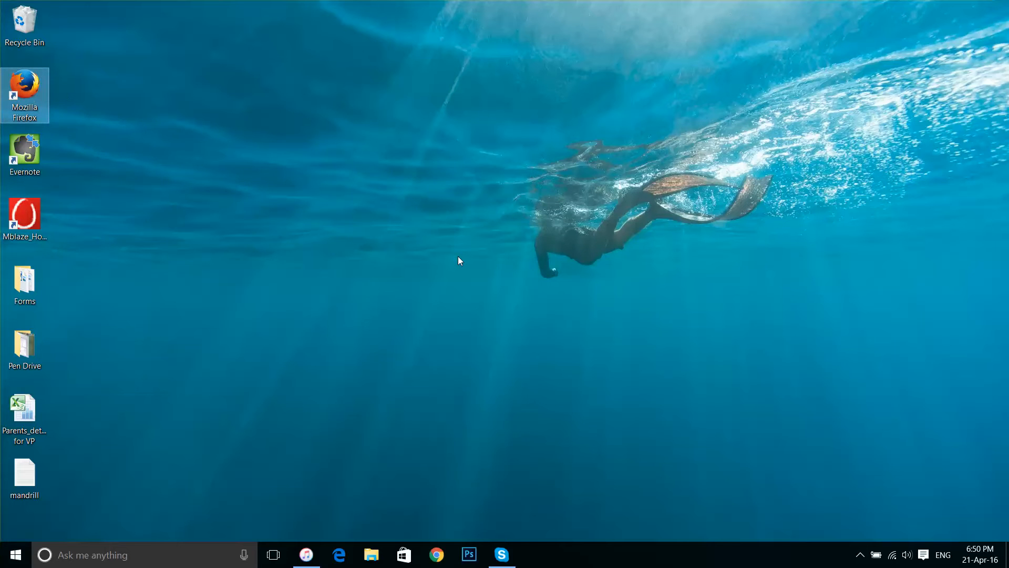
Launch Mozilla Firefox from the desktop and focus its address bar
key("Return")
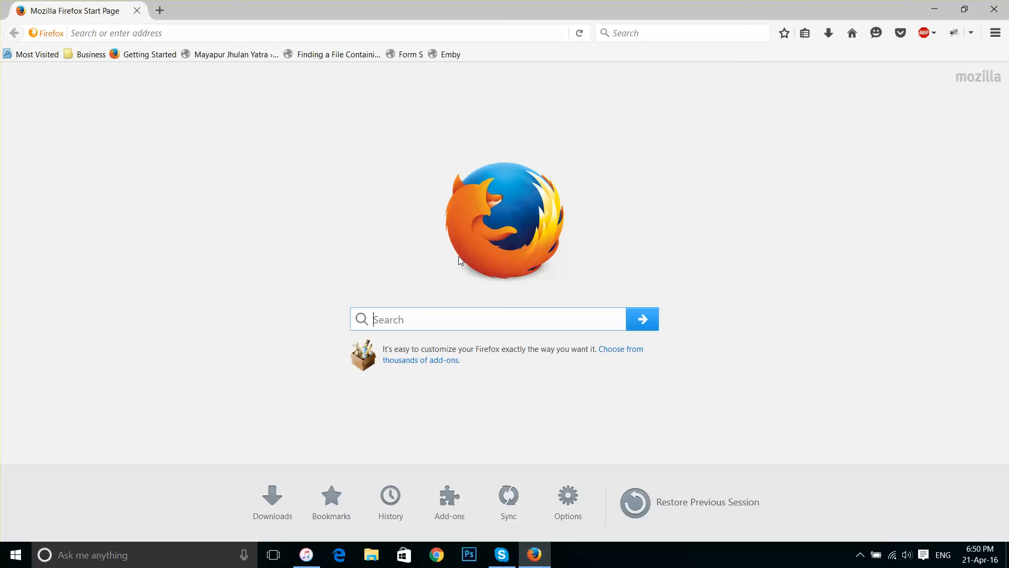
left_click(182, 32)
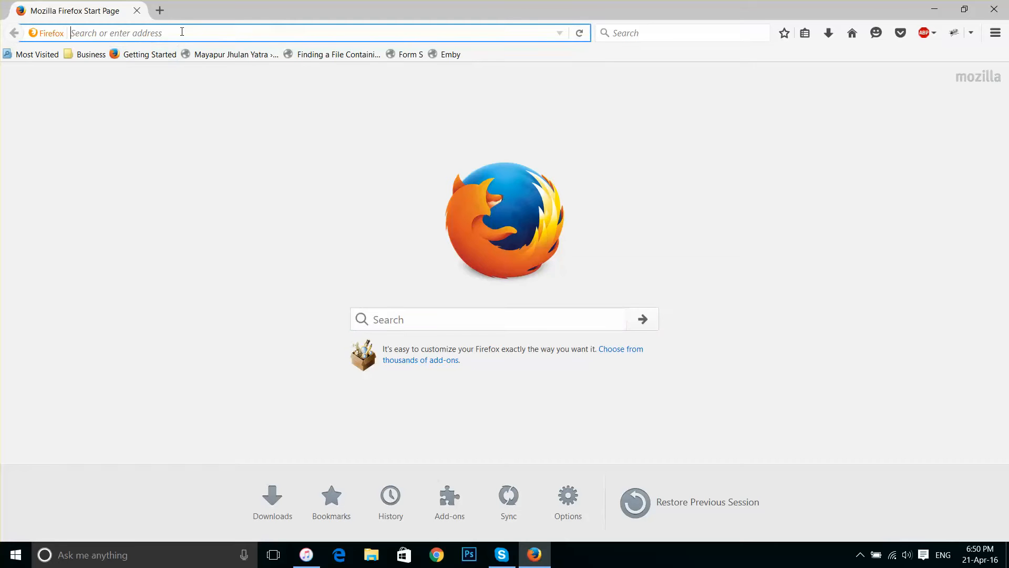
Load community.mayapur.com by typing 'commun' and accepting the autofilled address
type("community.mayapur.com")
key("Return")
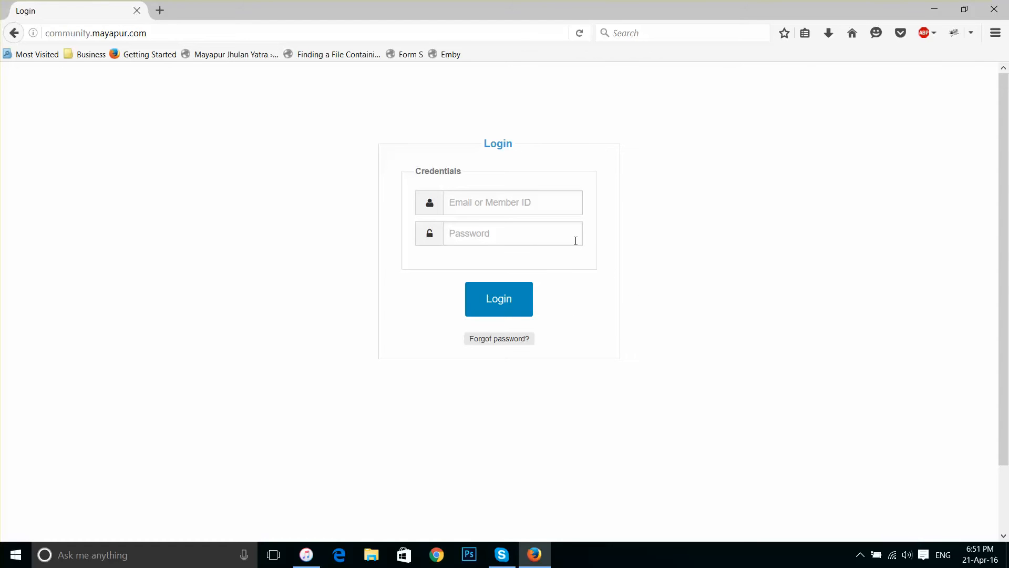
Log in with the member's email and account password to reach the April 2016 events calendar
left_click(509, 203)
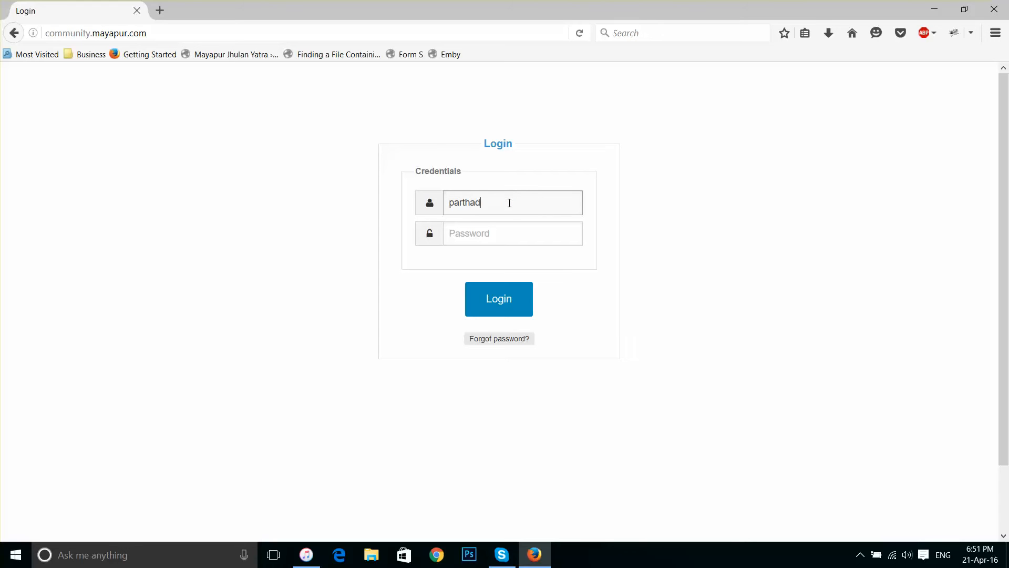
key("Tab")
type("********")
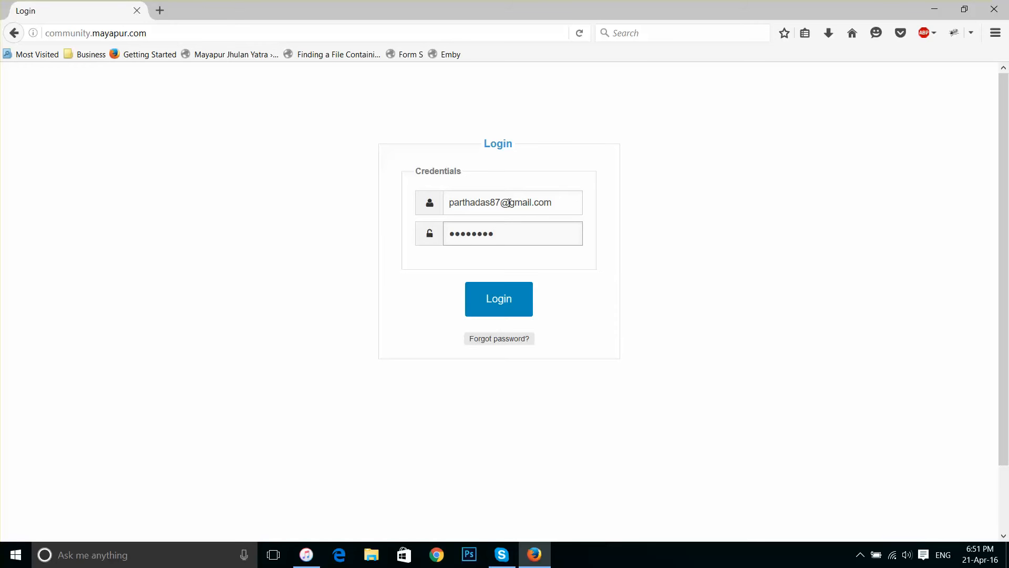
left_click(499, 302)
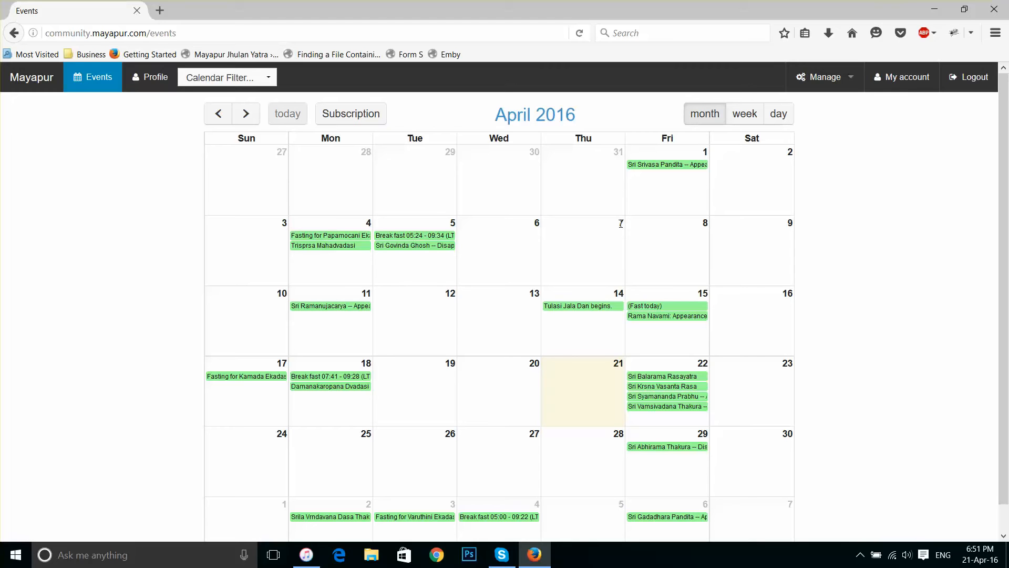
Open the Profile page from the top navigation bar
left_click(163, 82)
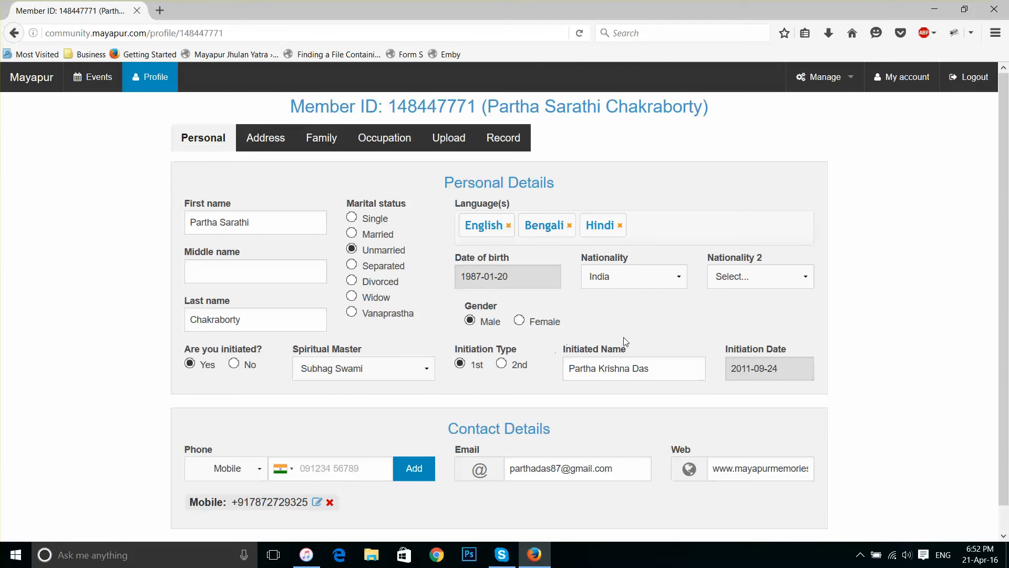
Keep Mobile as the phone type and switch to the Address tab
scroll(427, 396, "down", 1)
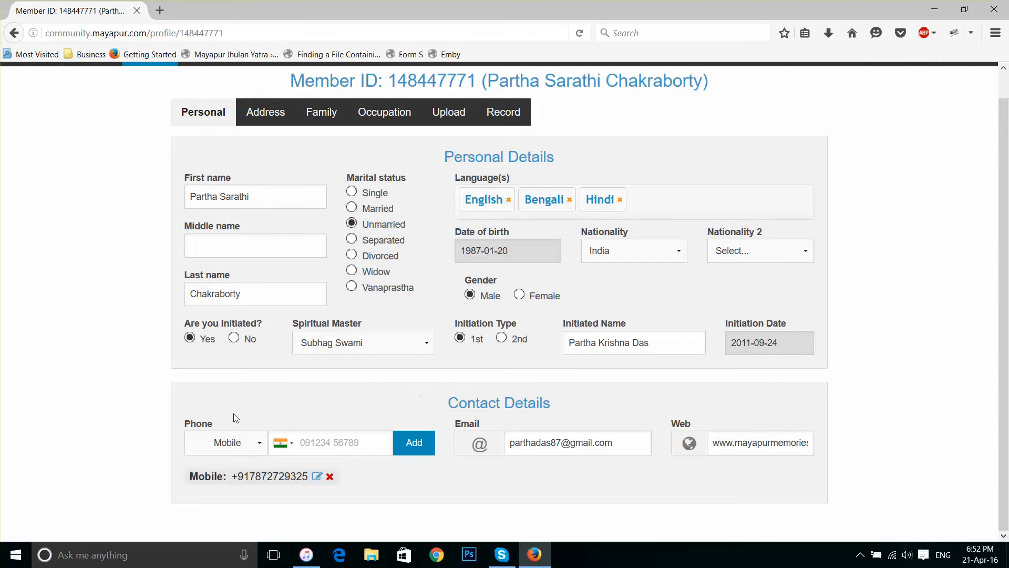
left_click(255, 447)
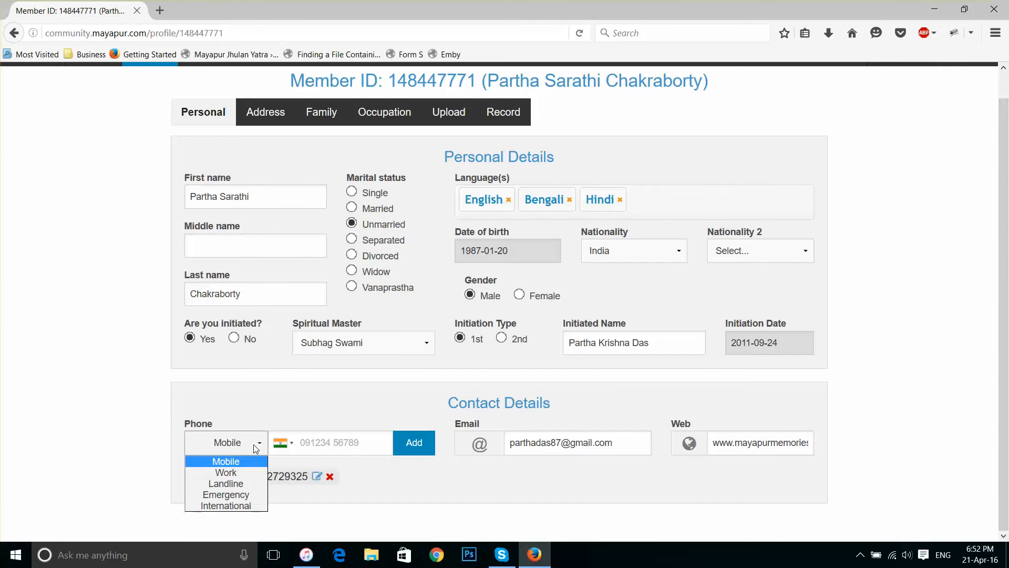
left_click(262, 414)
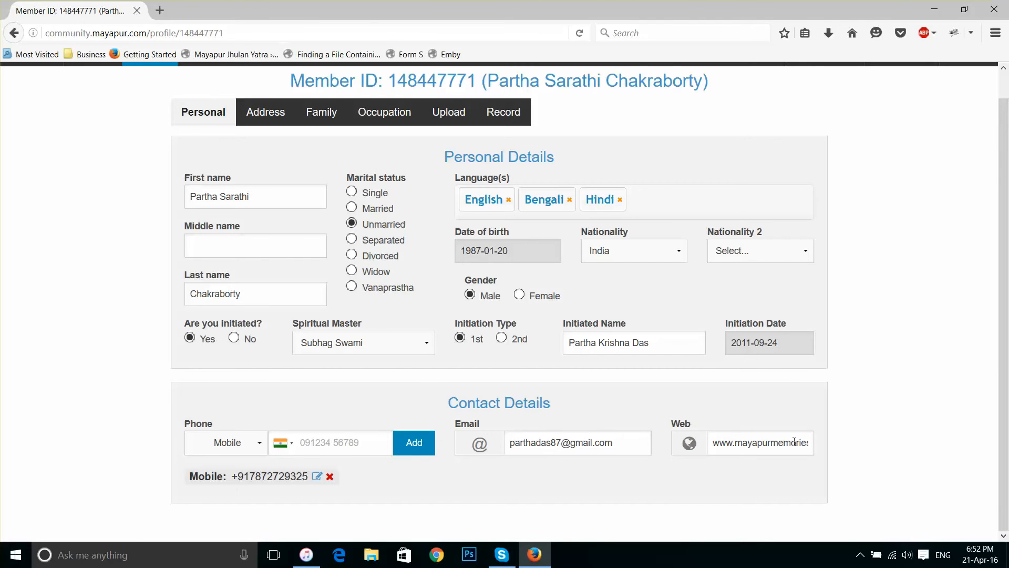
left_click(274, 122)
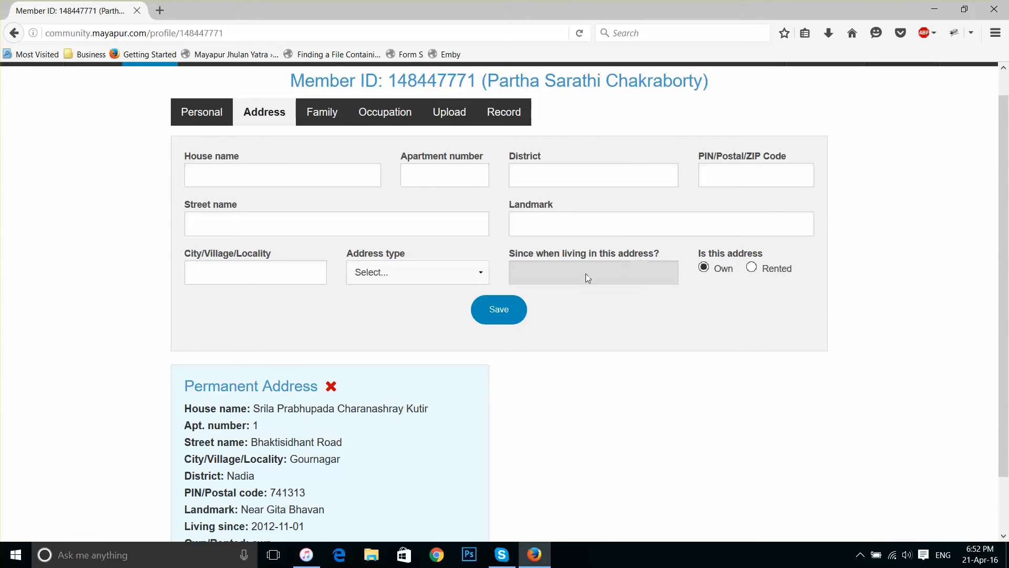
Try saving the blank address form, then switch to the Family tab
left_click(498, 310)
left_click(326, 118)
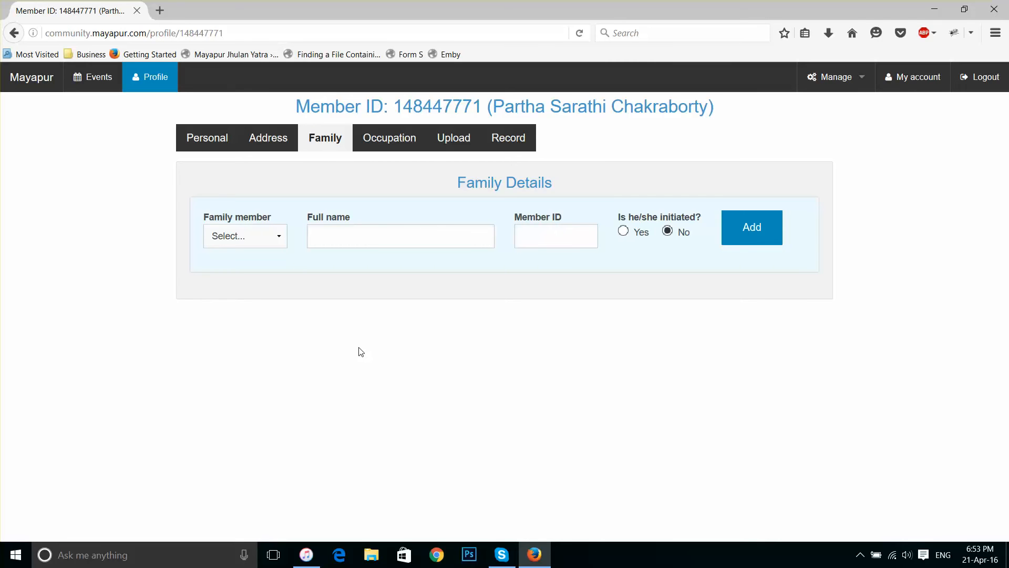
On the Occupation tab, mark interest in temple service and leave service maintenance unset
left_click(380, 143)
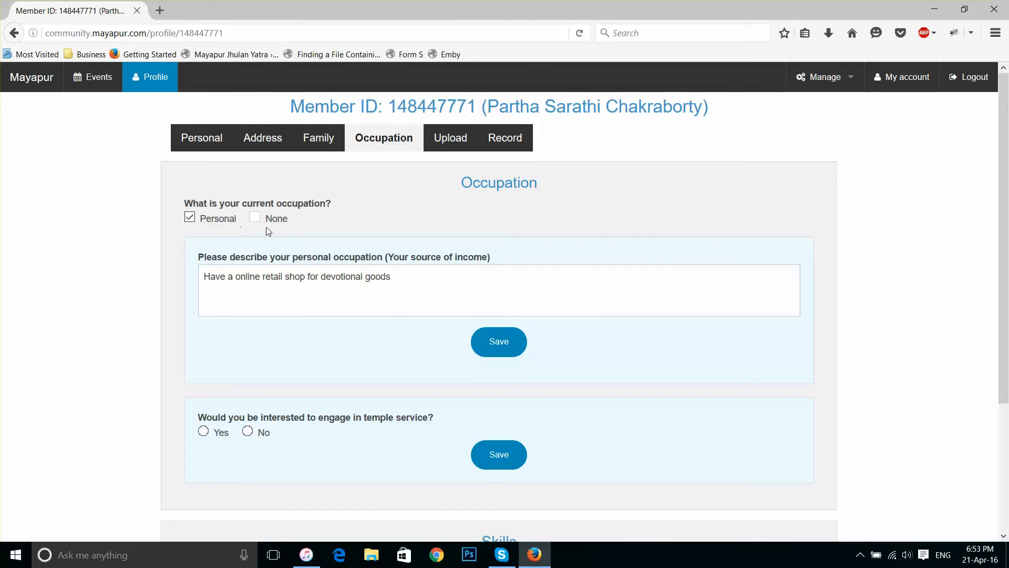
scroll(230, 279, "down", 3)
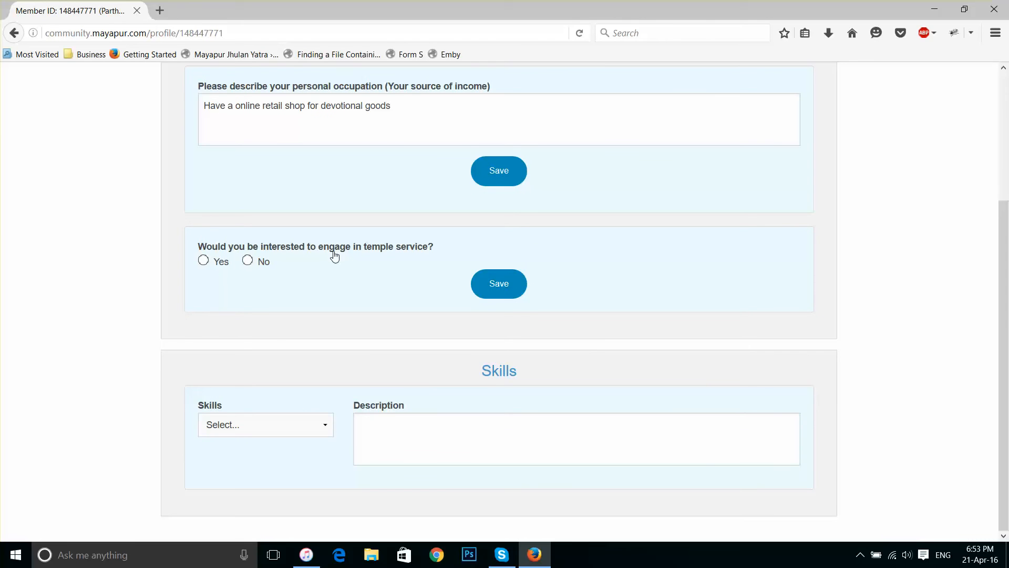
scroll(423, 258, "up", 3)
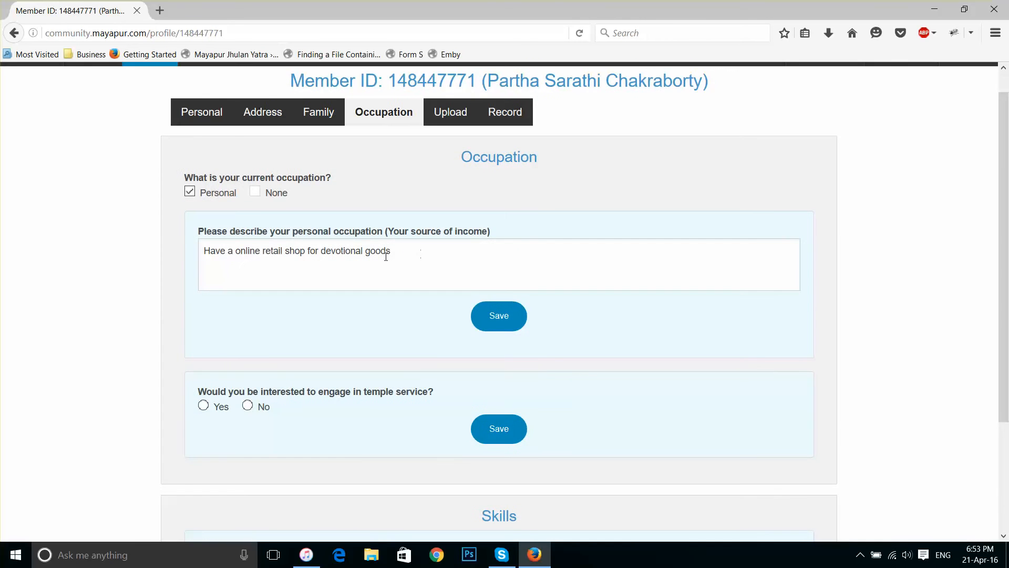
scroll(368, 261, "down", 3)
left_click(213, 263)
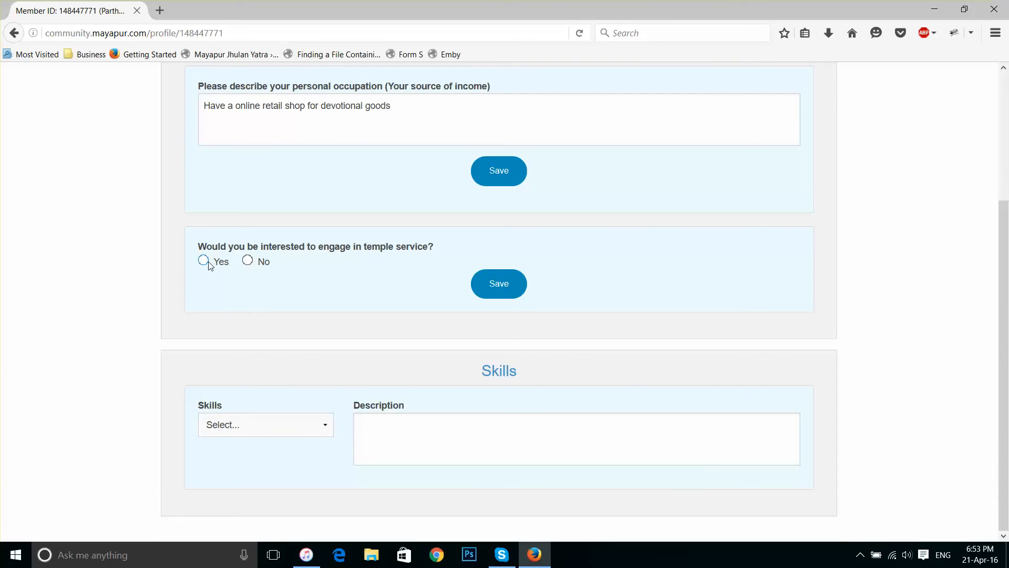
left_click(582, 264)
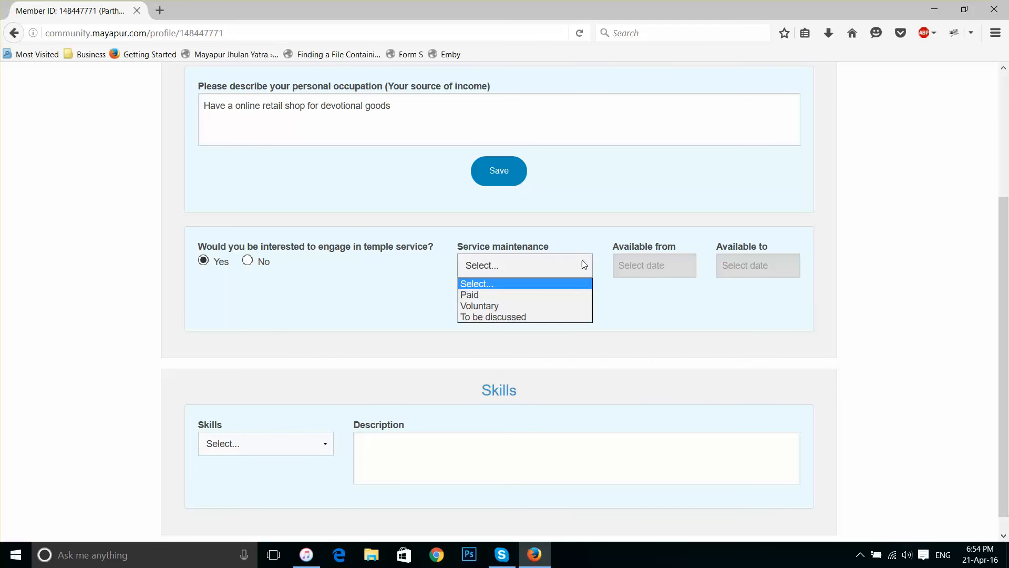
left_click(586, 233)
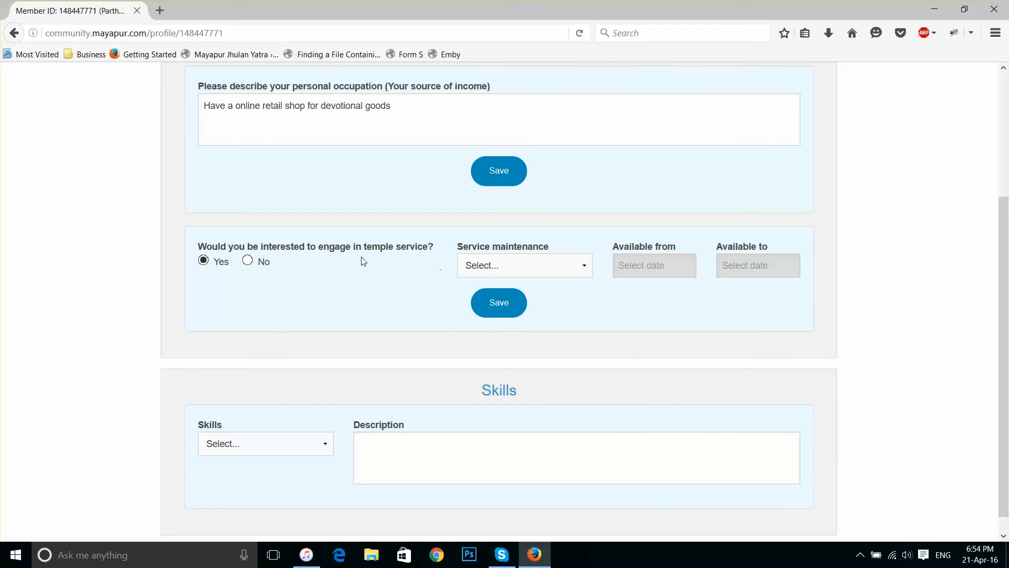
Choose Event Management as a skill and type 'Manage' into its description
scroll(606, 301, "down", 1)
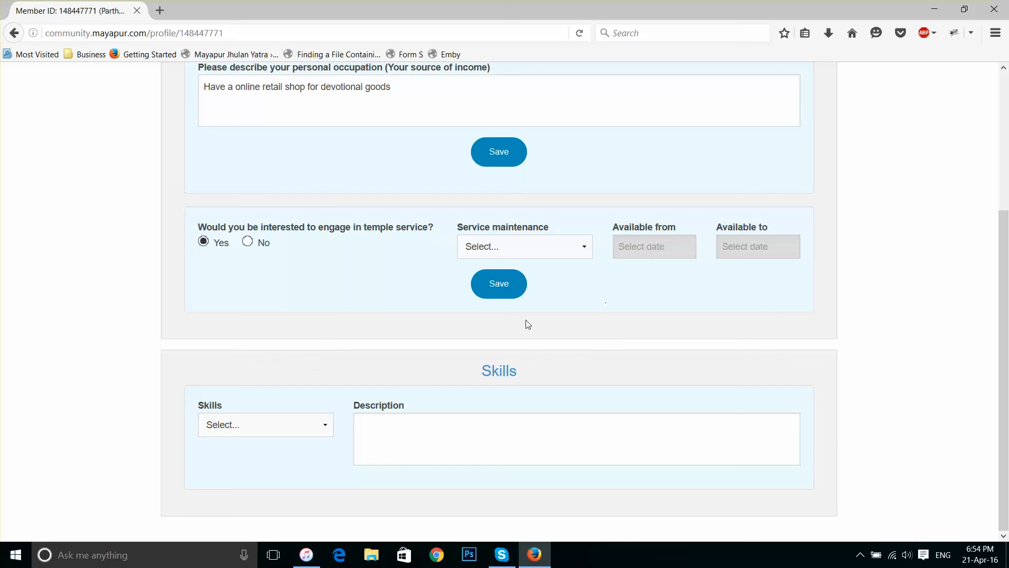
left_click(325, 425)
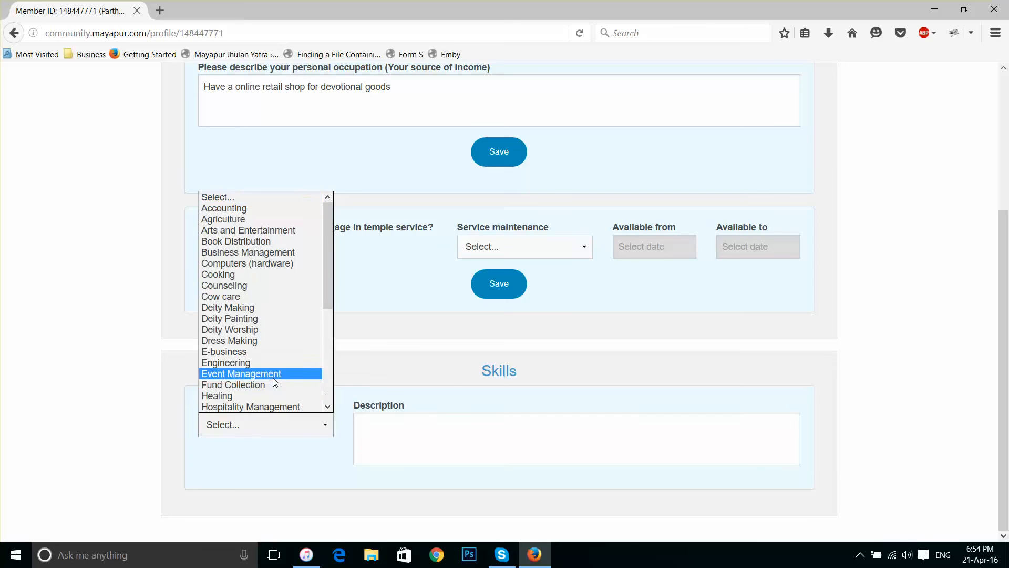
left_click(273, 375)
left_click(398, 441)
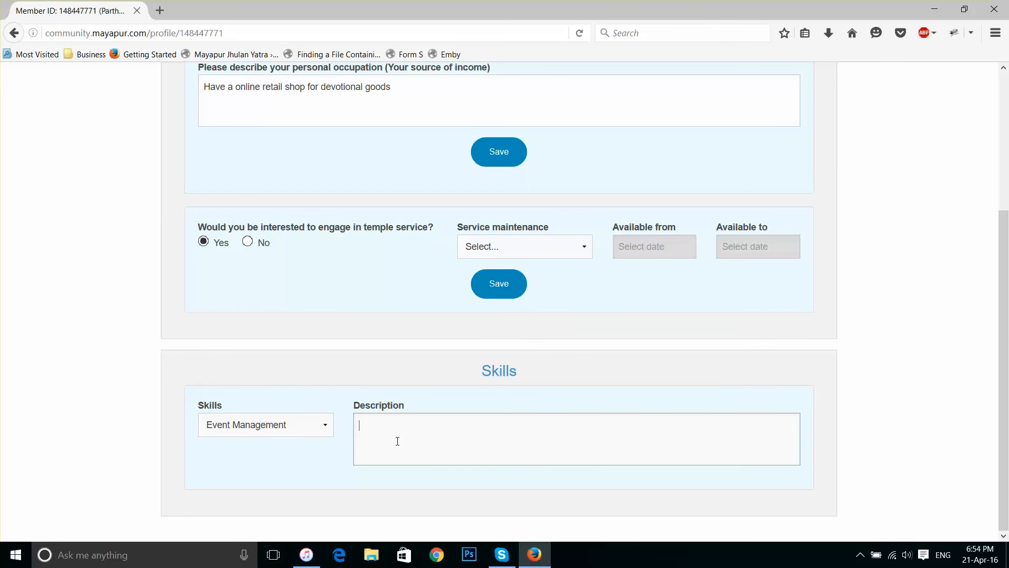
type("Manage")
scroll(397, 439, "up", 2)
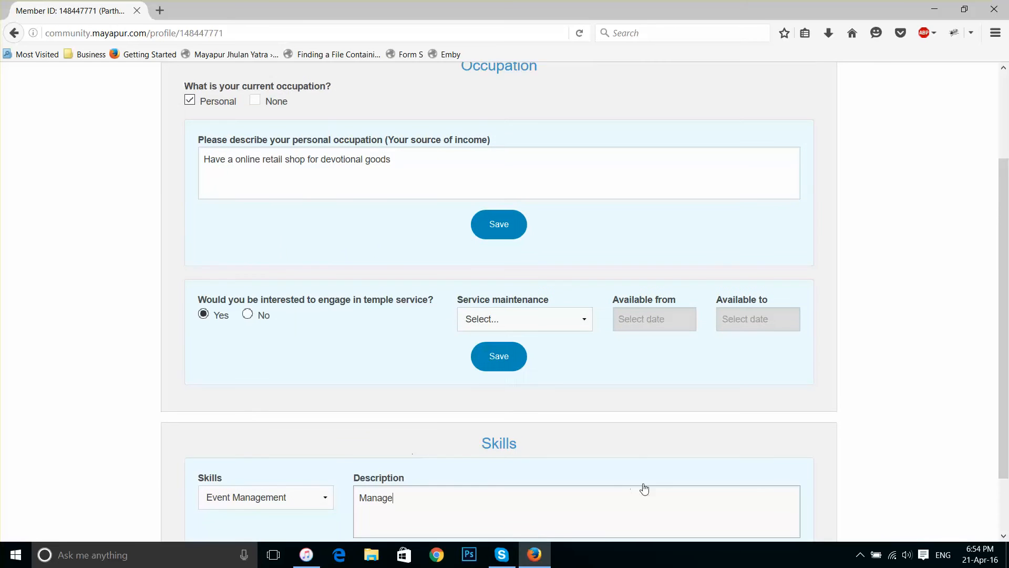
scroll(642, 489, "down", 2)
scroll(416, 437, "up", 3)
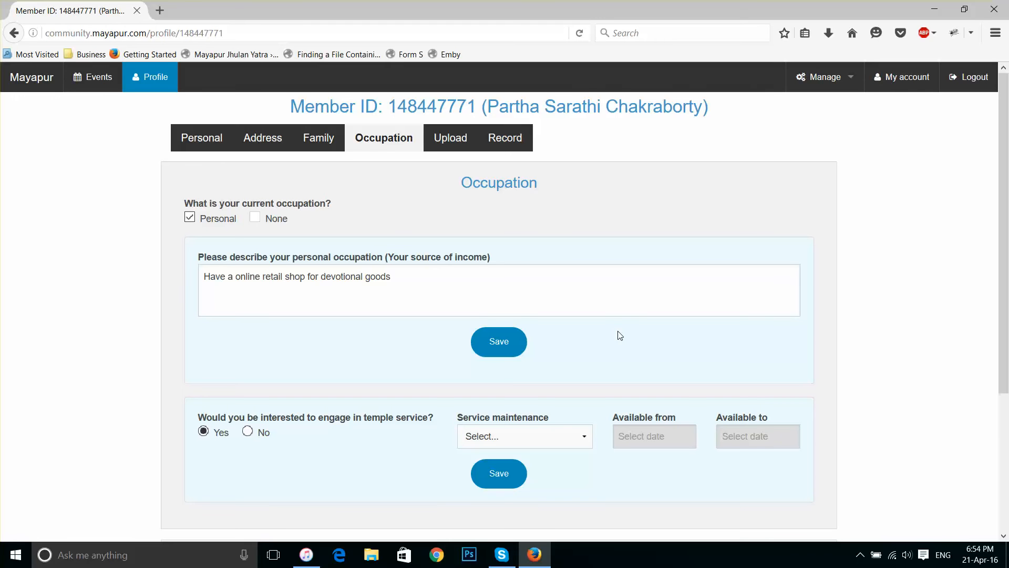
scroll(617, 333, "down", 3)
scroll(617, 333, "up", 3)
Open the Upload tab and browse the document type list without choosing
left_click(448, 137)
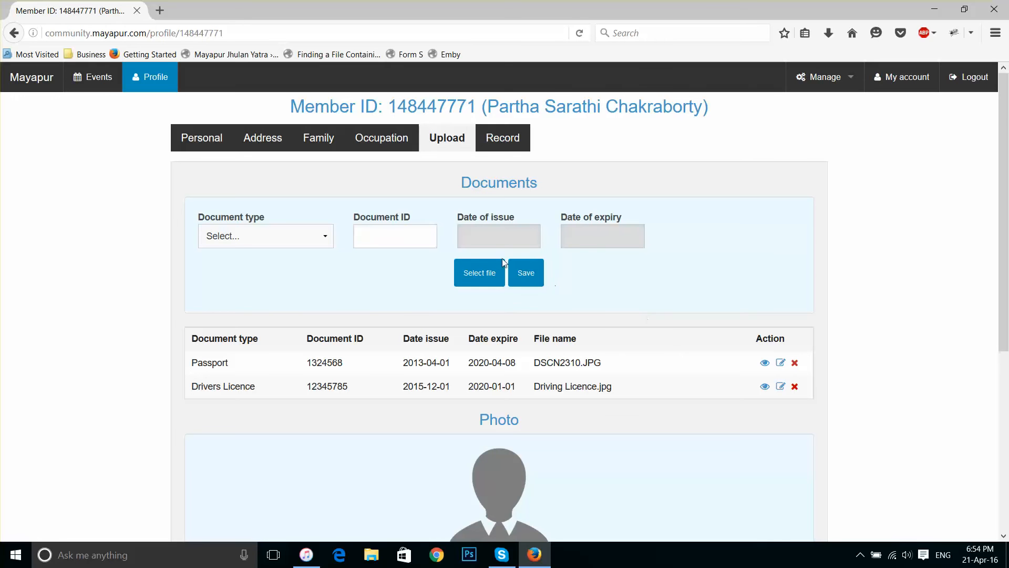
left_click(284, 235)
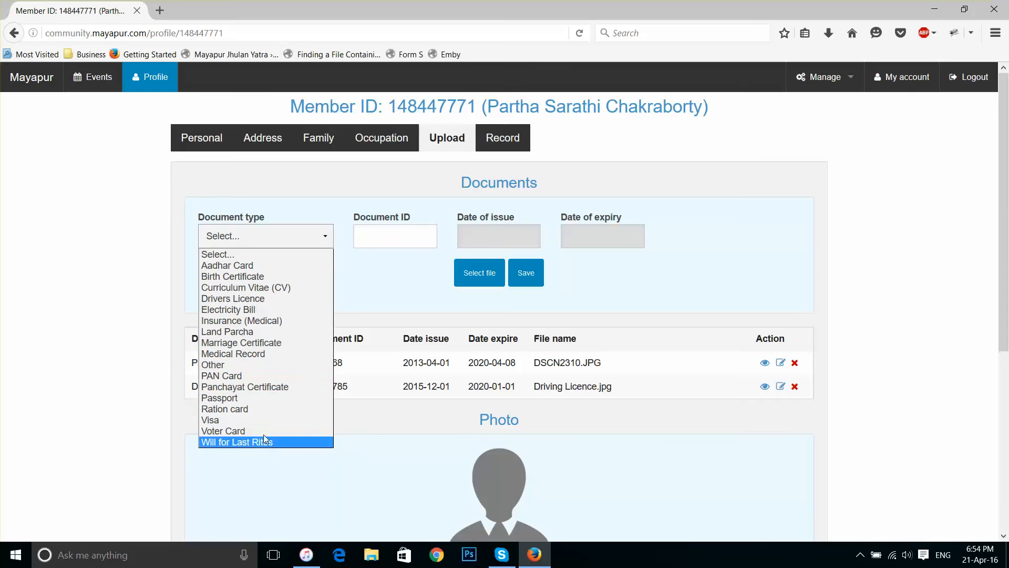
left_click(188, 240)
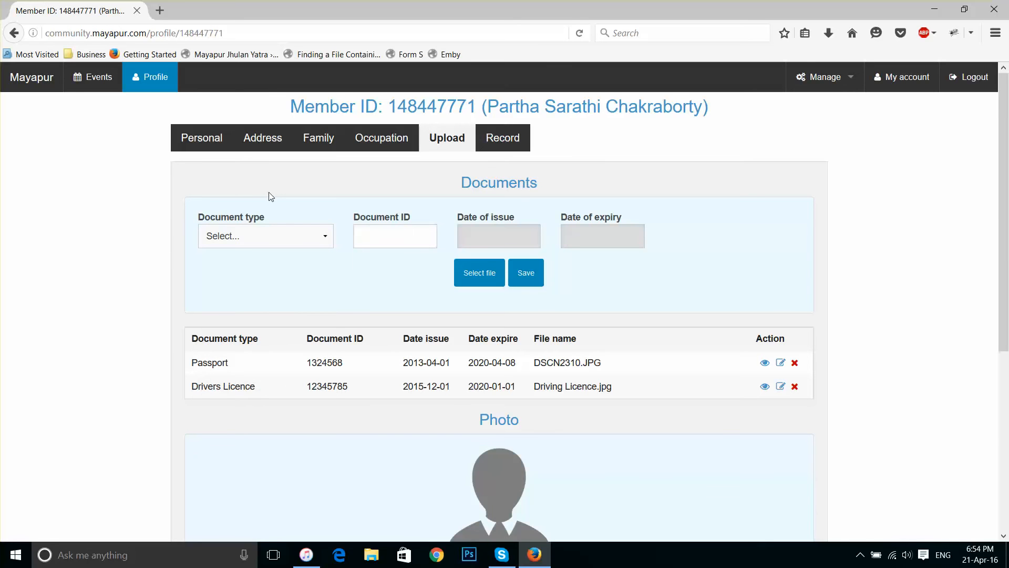
left_click(296, 237)
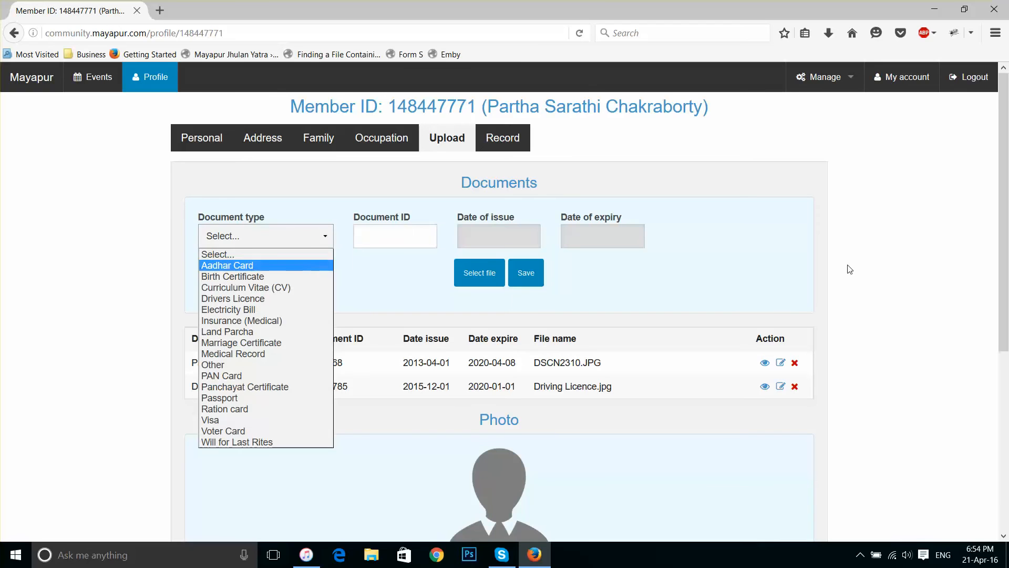
left_click(758, 276)
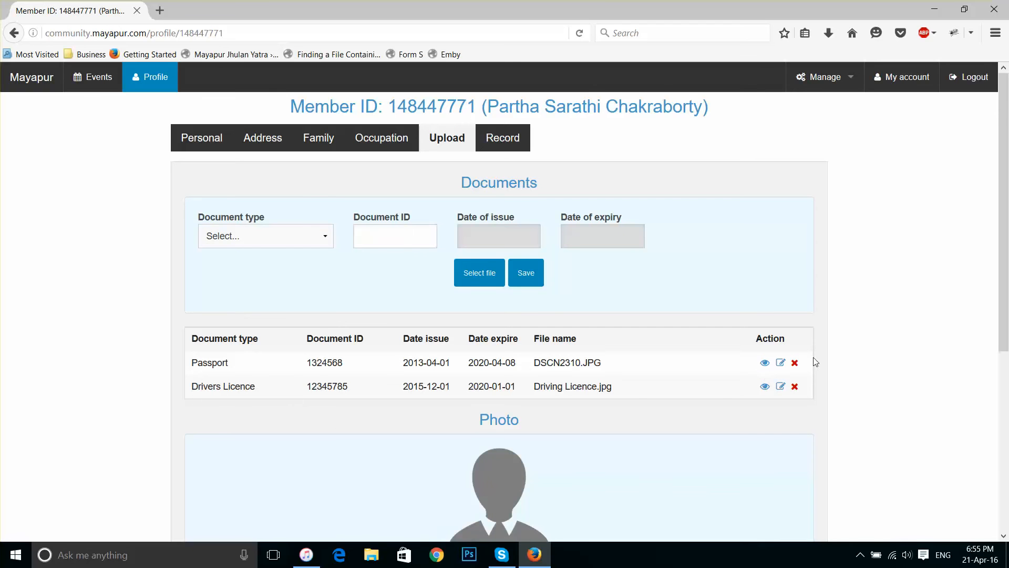
Delete the Passport document and start a new entry with Passport as its type
left_click(795, 363)
left_click(484, 266)
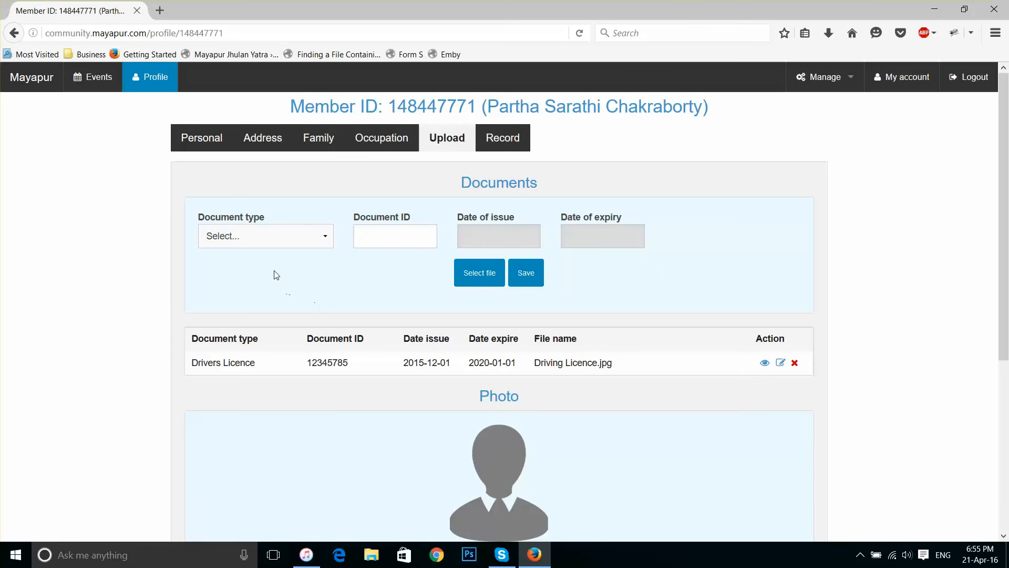
left_click(278, 244)
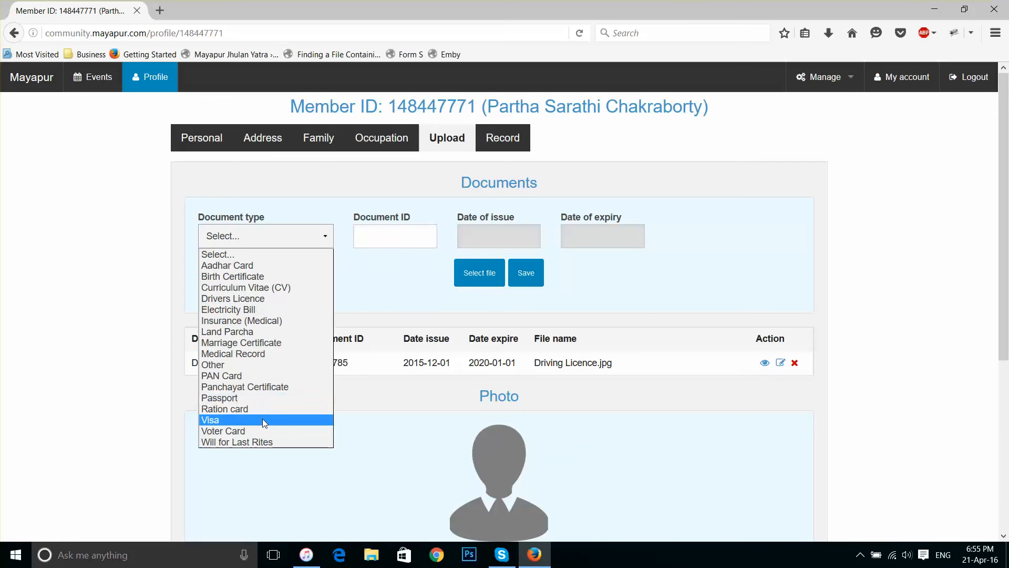
left_click(261, 395)
left_click(380, 244)
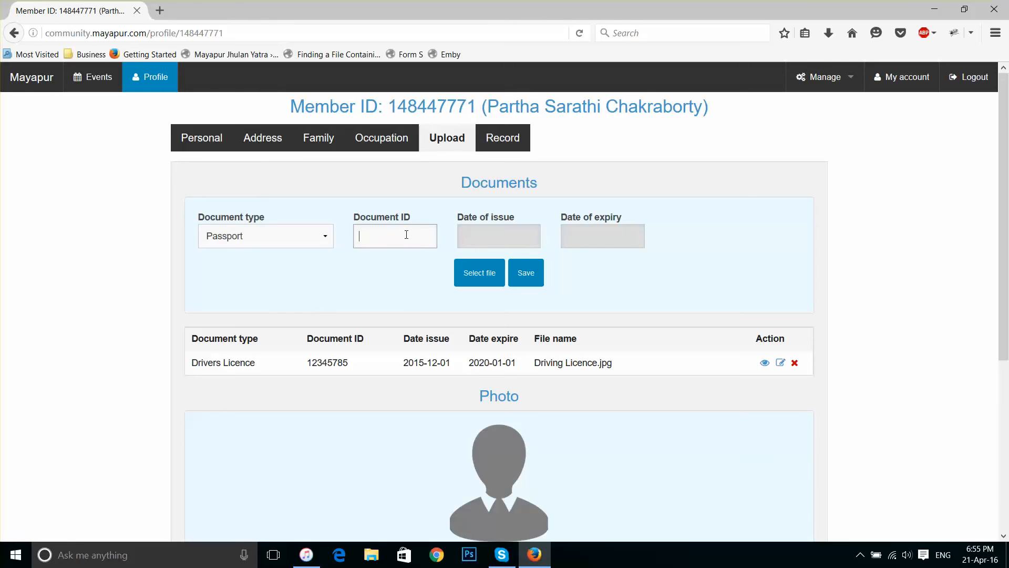
Load the Drivers Licence record for editing and preview its scanned images
left_click(780, 363)
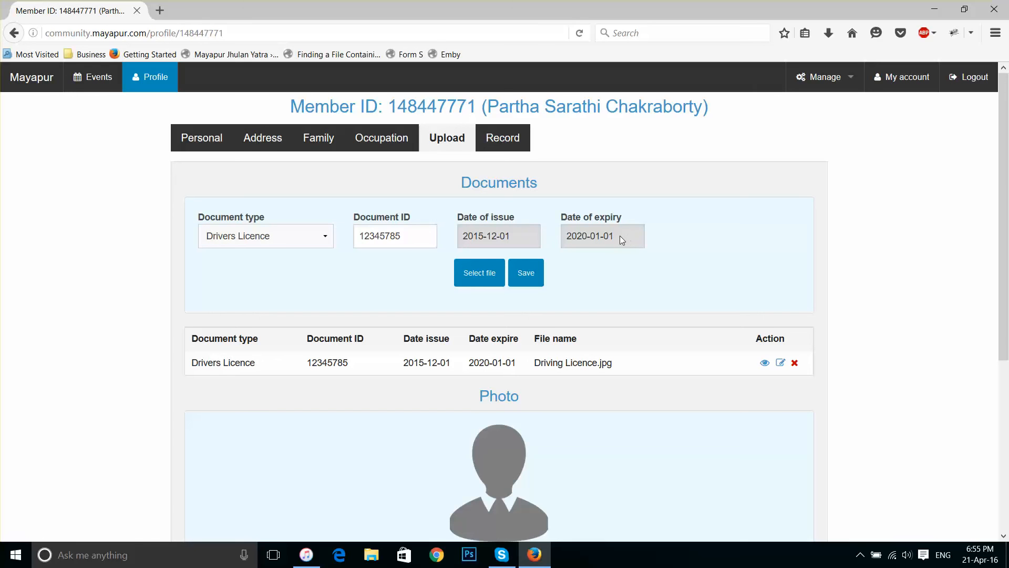
left_click(475, 275)
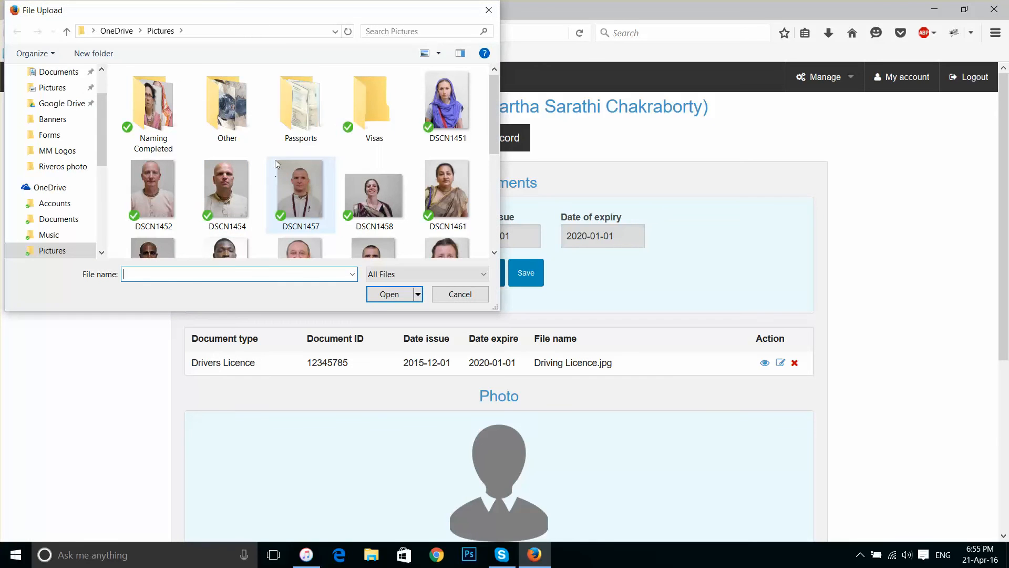
left_click(489, 10)
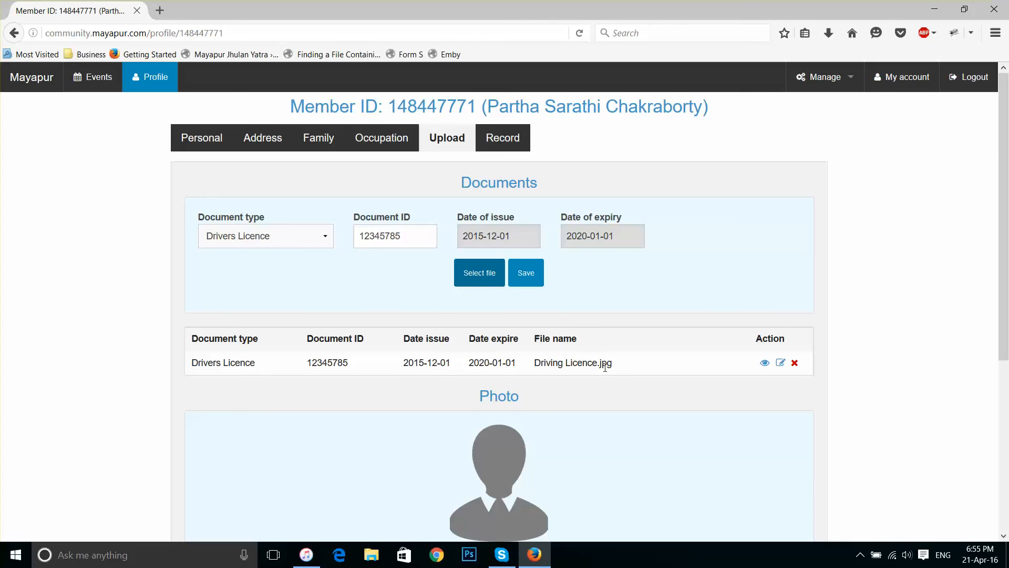
left_click(765, 363)
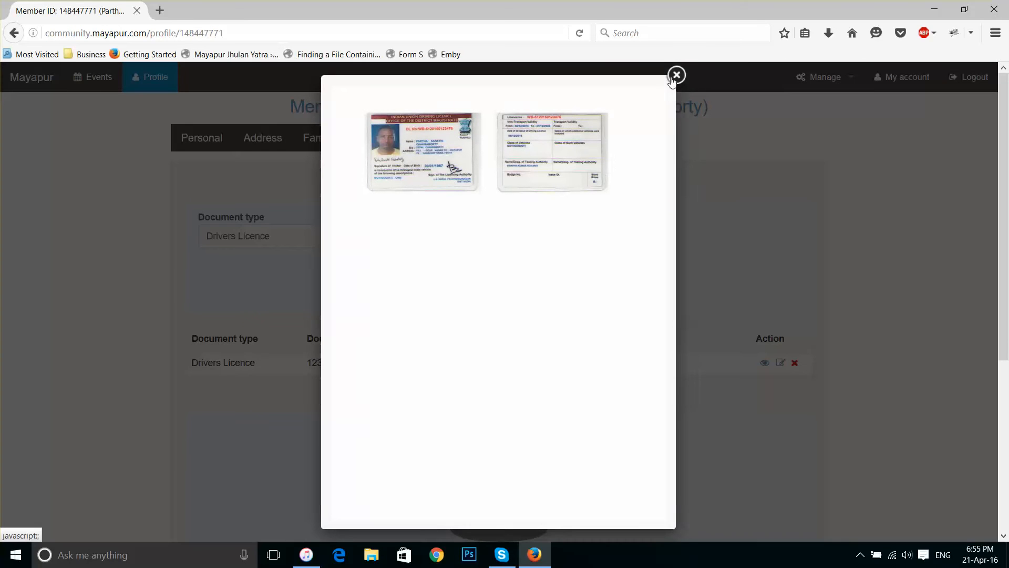
left_click(676, 75)
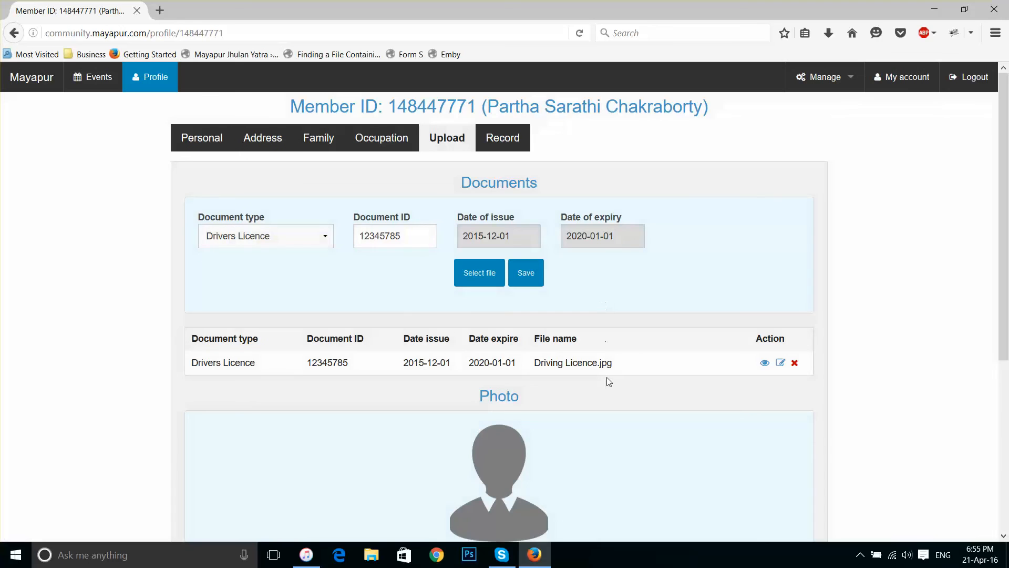
left_click(289, 242)
left_click(709, 266)
View the empty Records tab, then go to the My account page
left_click(516, 142)
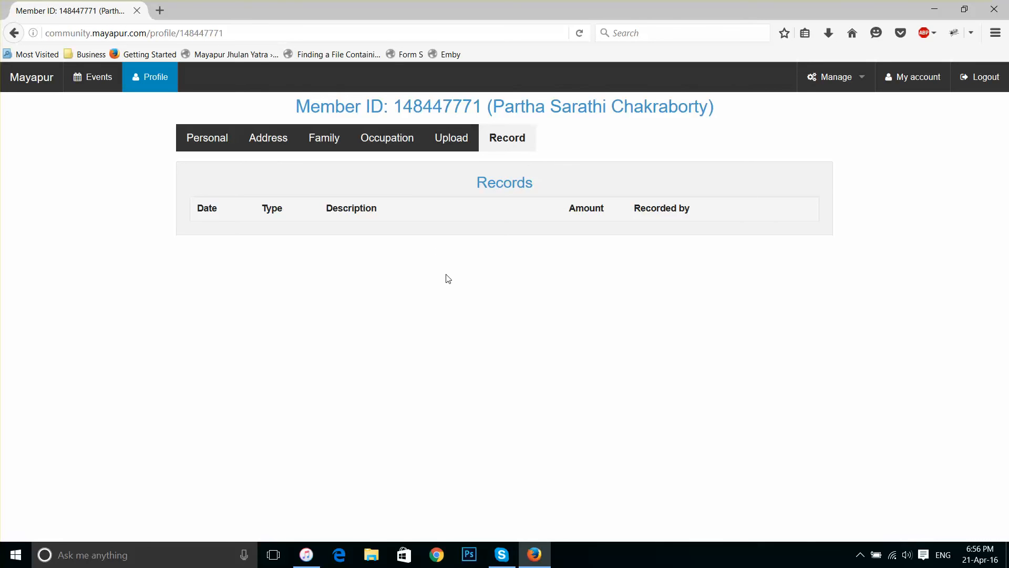
left_click(824, 83)
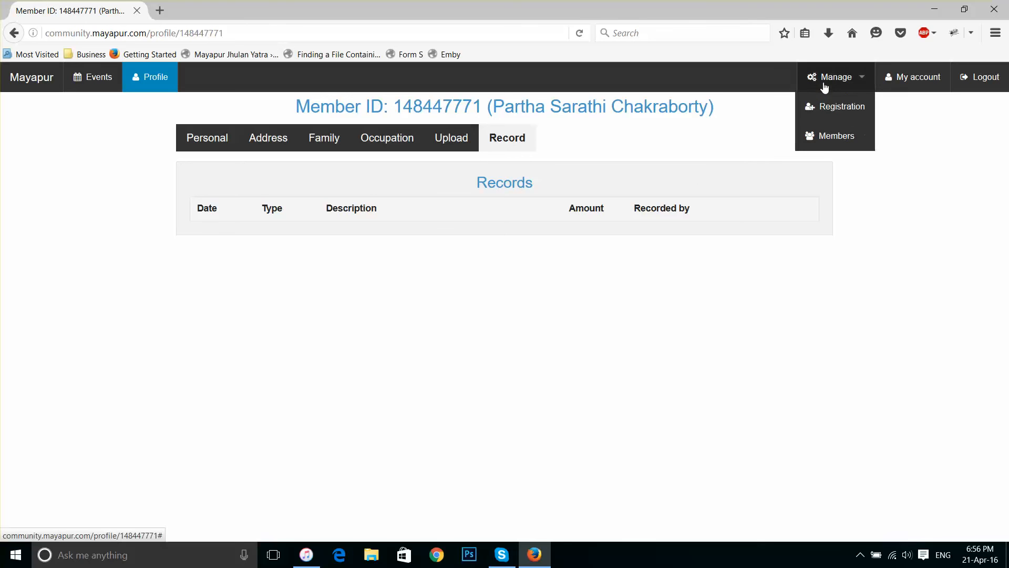
left_click(821, 83)
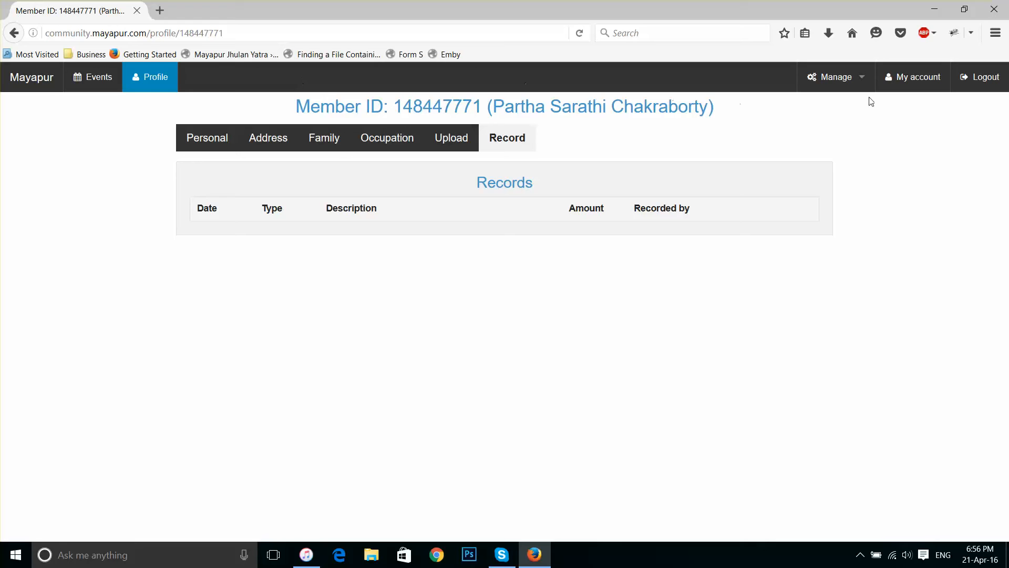
left_click(921, 78)
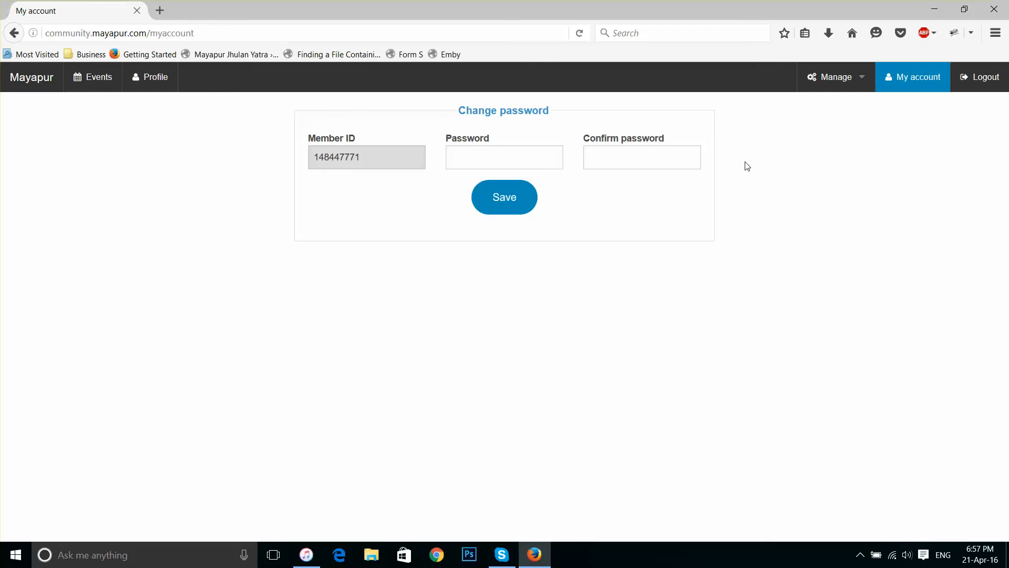
Log out of the Mayapur Community portal from the My account page
left_click(982, 84)
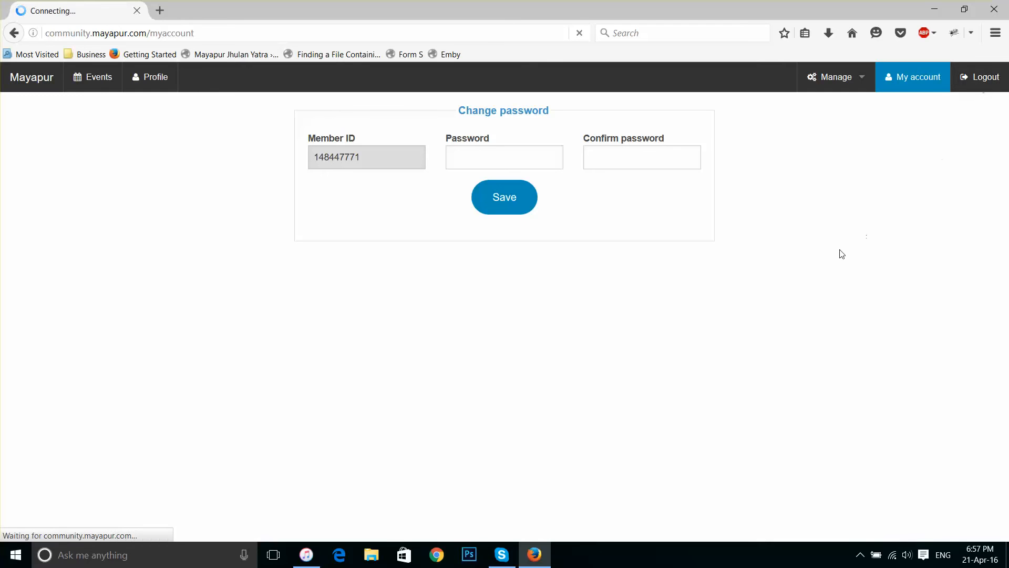